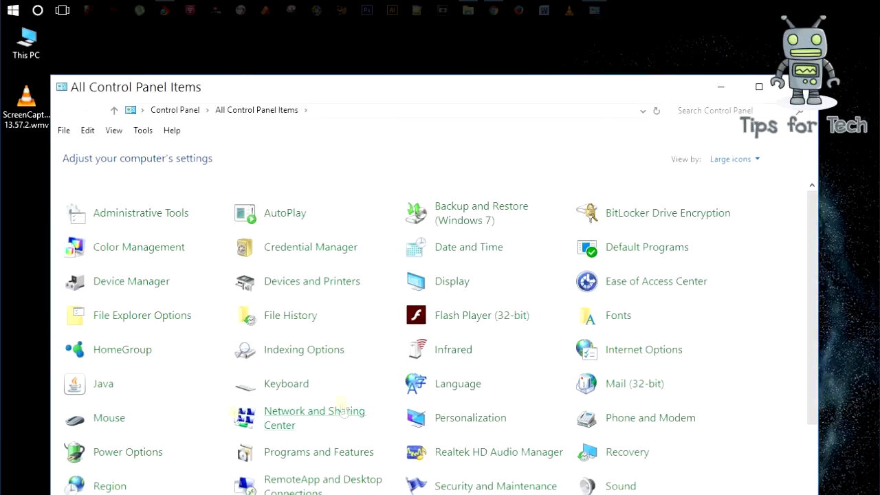
- Switch the Control Panel view to Category, then return it to Large icons
left_click(740, 164)
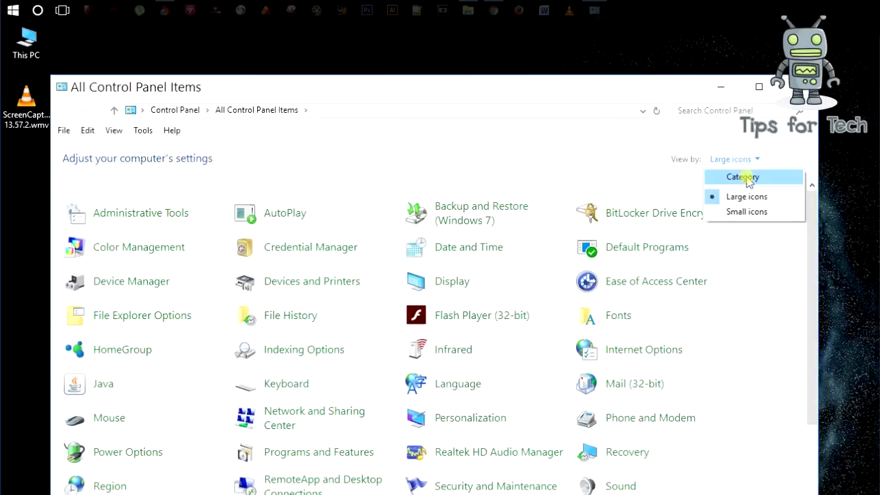
left_click(747, 178)
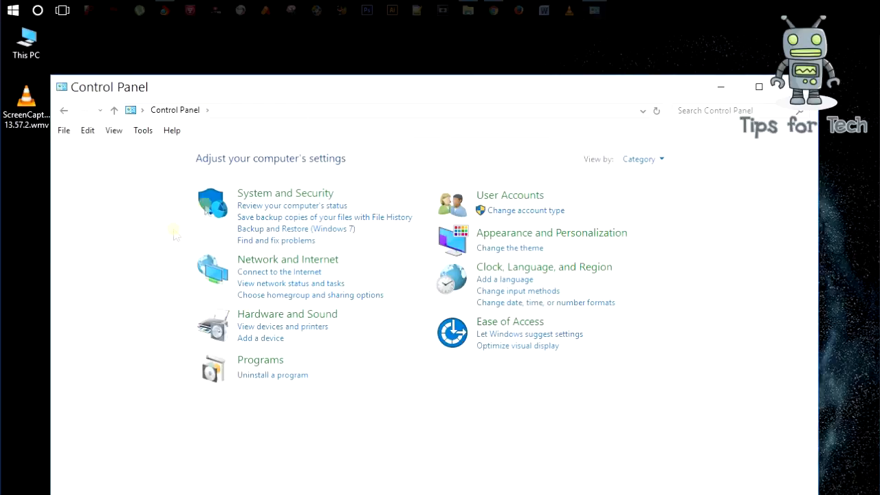
left_click(653, 161)
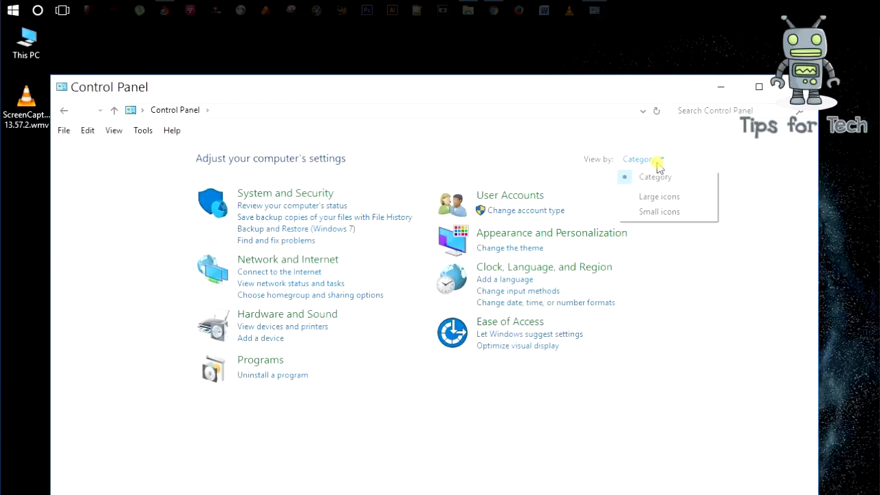
left_click(659, 197)
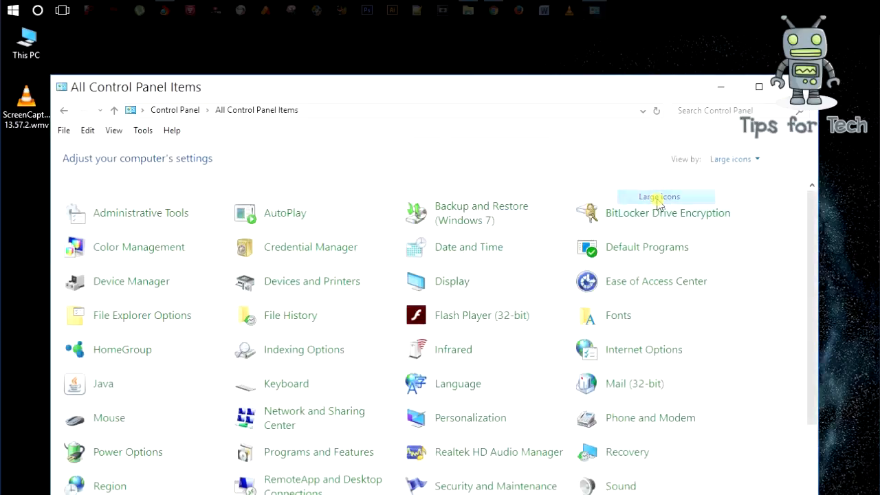
- Open the Services console from the Control Panel's Administrative Tools
left_click(139, 215)
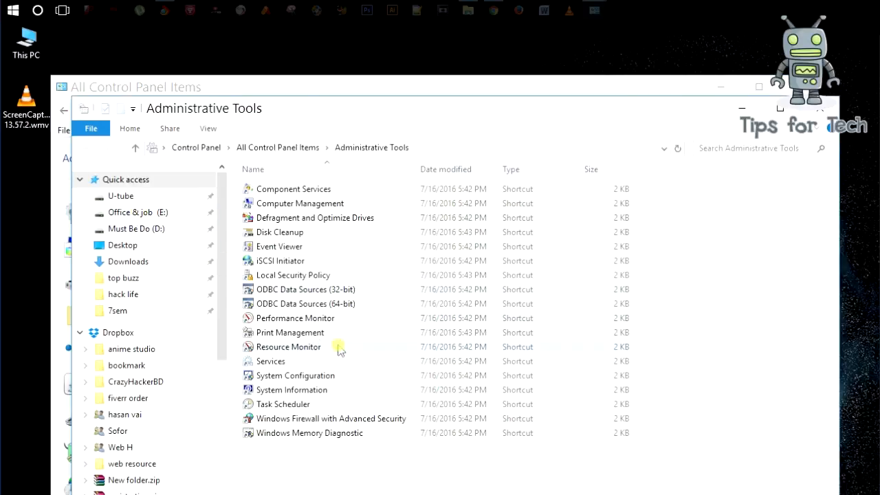
left_click_drag(281, 114, 266, 83)
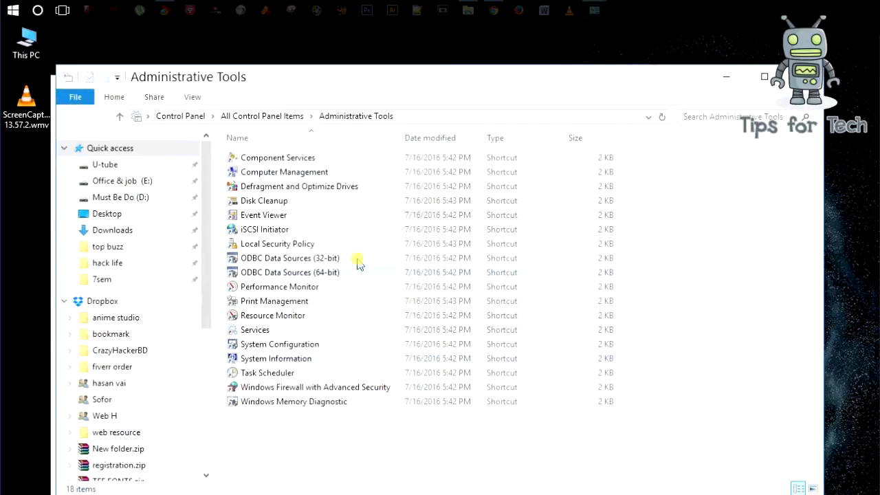
double_click(255, 331)
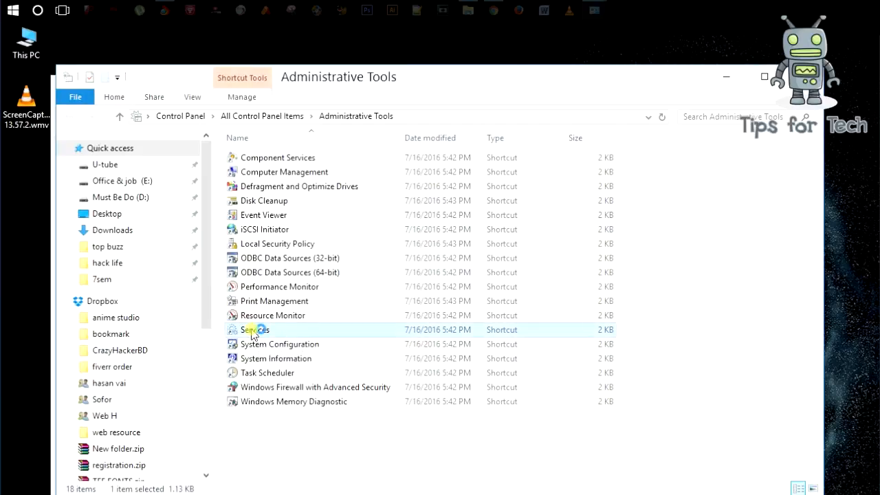
left_click_drag(550, 181, 287, 99)
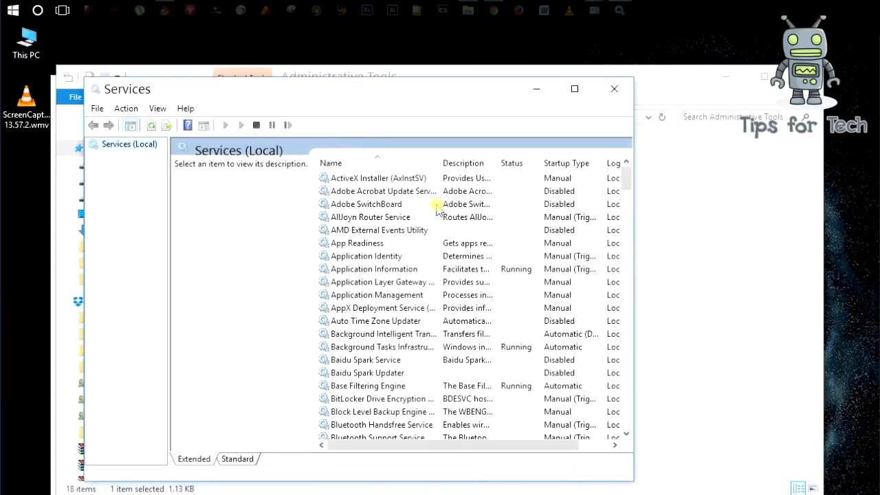
- Set the Windows Update service's startup type to Disabled and confirm its properties
left_click_drag(622, 175, 629, 409)
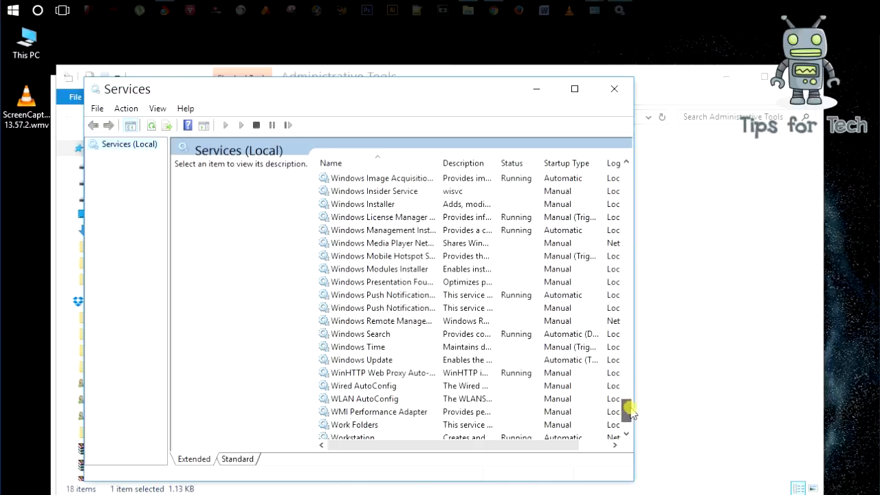
left_click(358, 362)
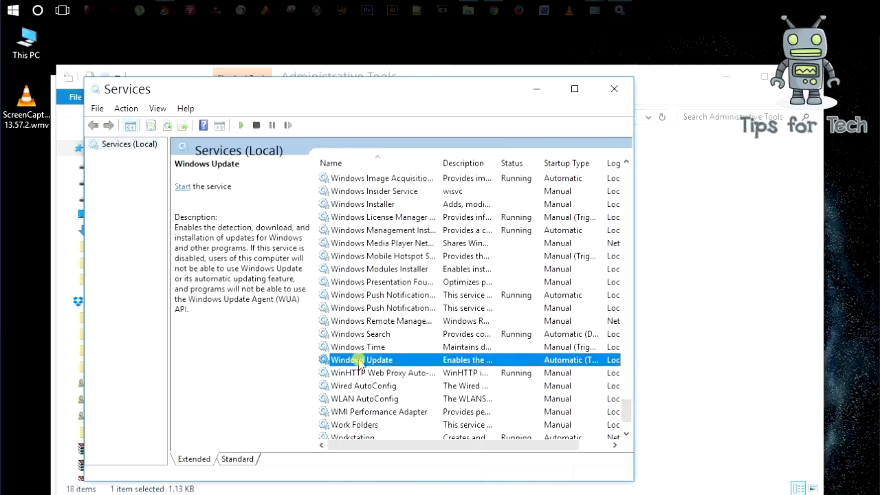
double_click(359, 362)
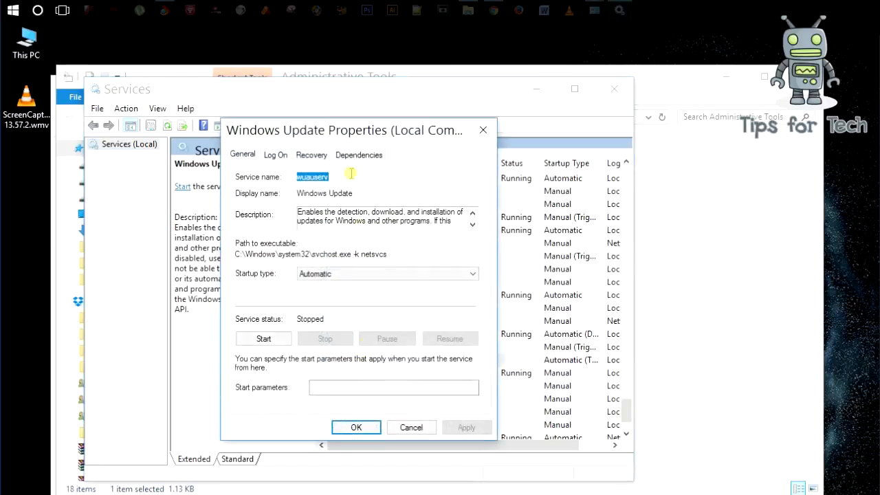
left_click_drag(342, 131, 372, 119)
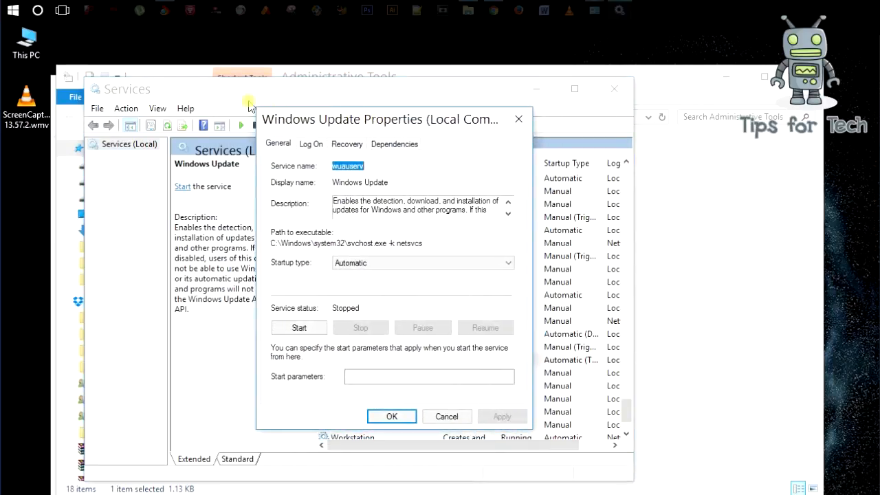
left_click(369, 265)
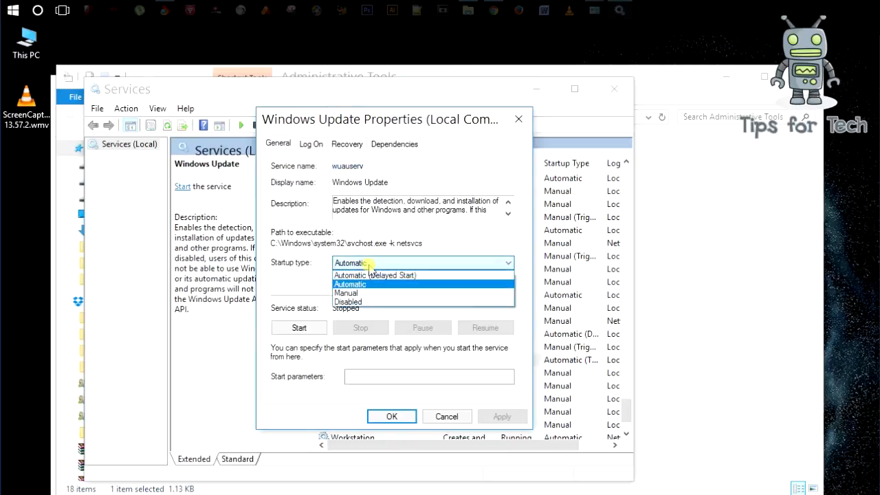
left_click(353, 301)
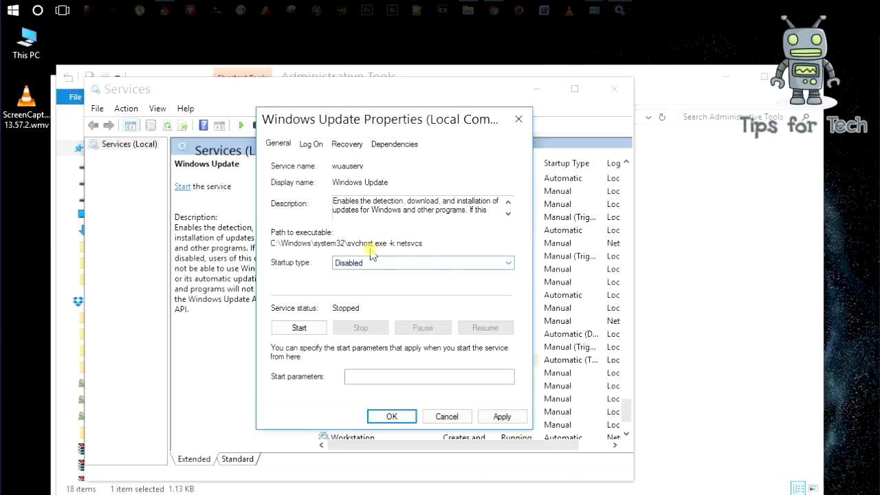
left_click(386, 417)
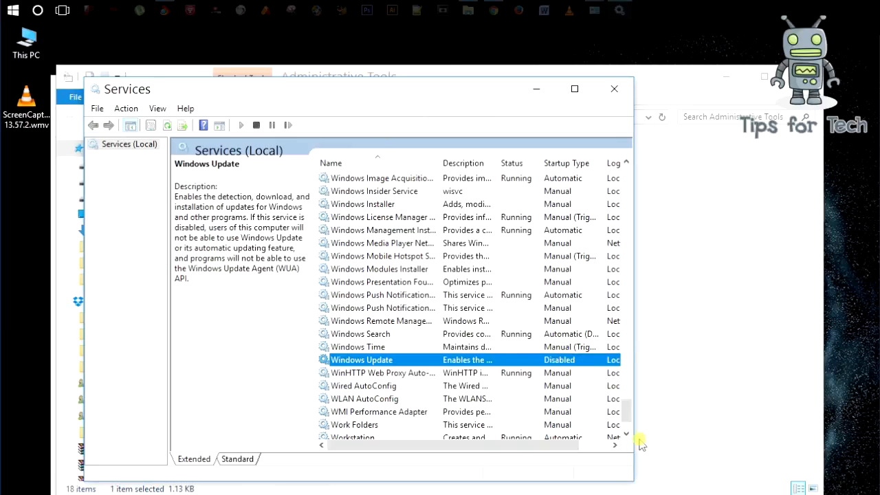
- Set the Windows Update service's startup type to Automatic (Delayed Start) and confirm its properties
left_click_drag(636, 437, 742, 438)
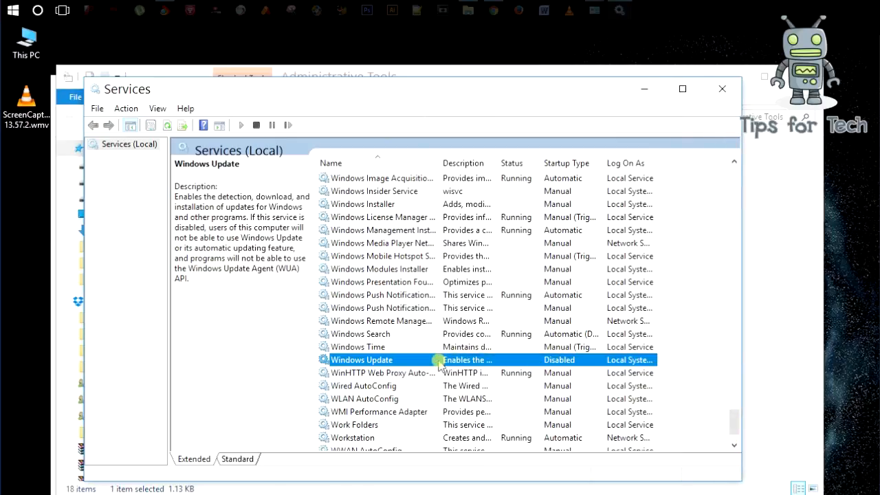
double_click(452, 363)
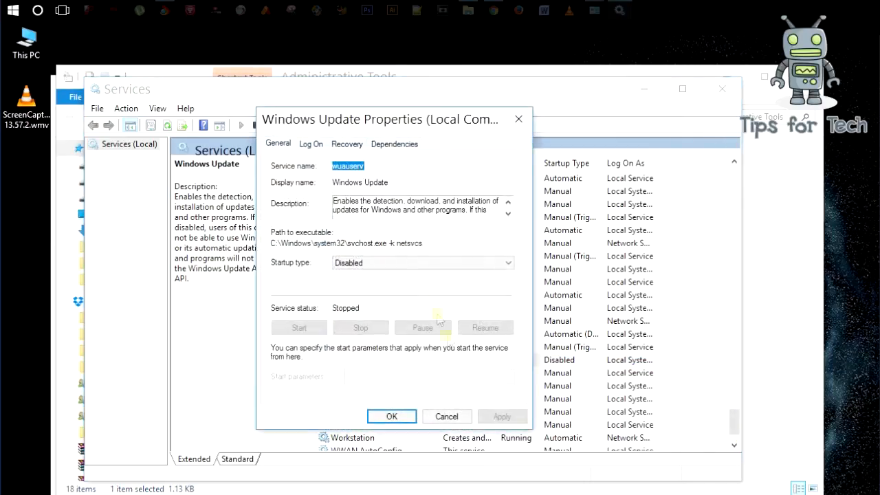
left_click(404, 265)
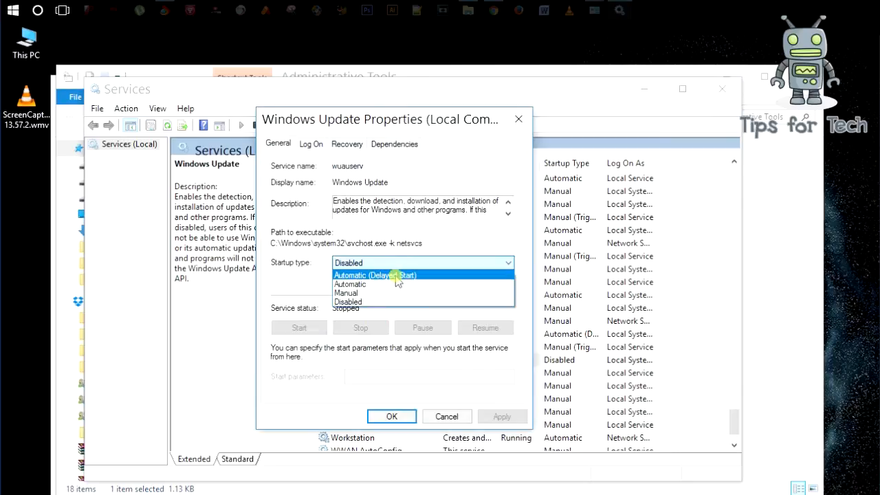
left_click(397, 276)
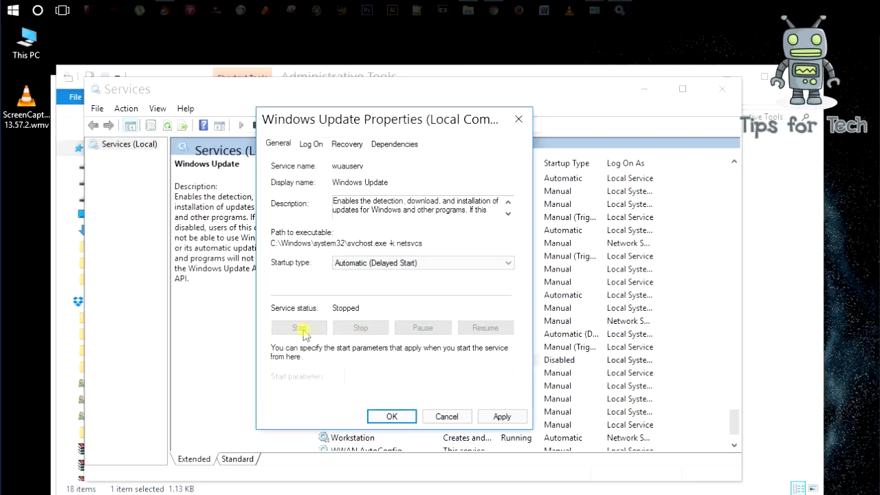
left_click(391, 417)
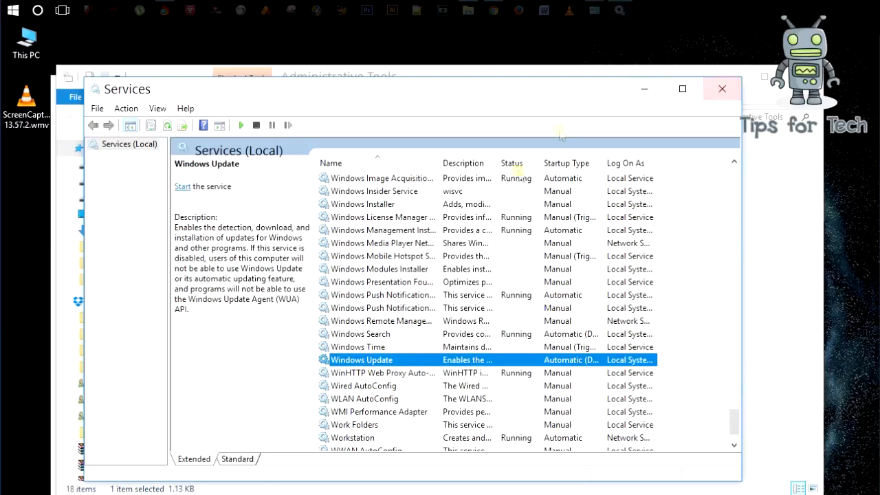
- Close the Services, Administrative Tools and Control Panel windows
left_click(723, 90)
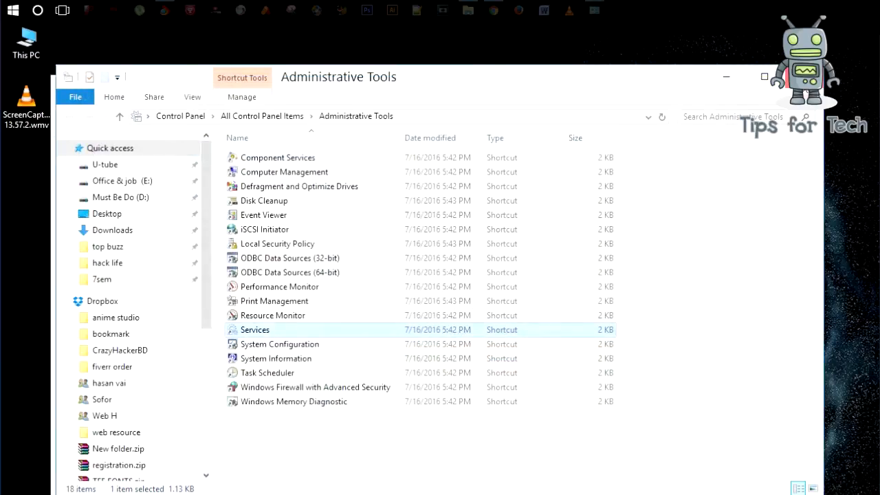
left_click(804, 77)
left_click(804, 87)
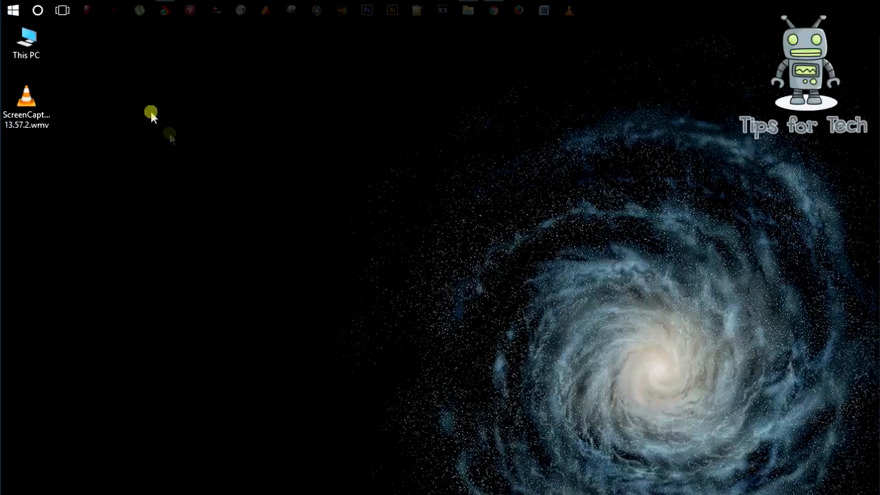
left_click(9, 10)
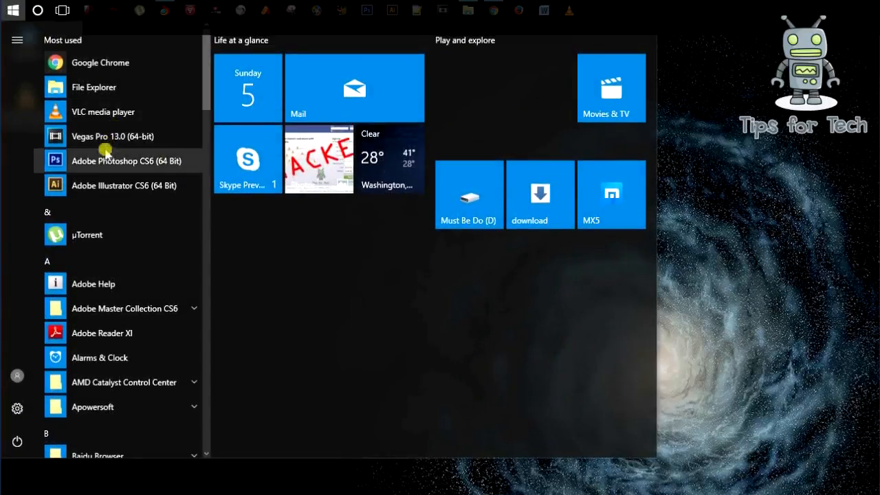
left_click(715, 163)
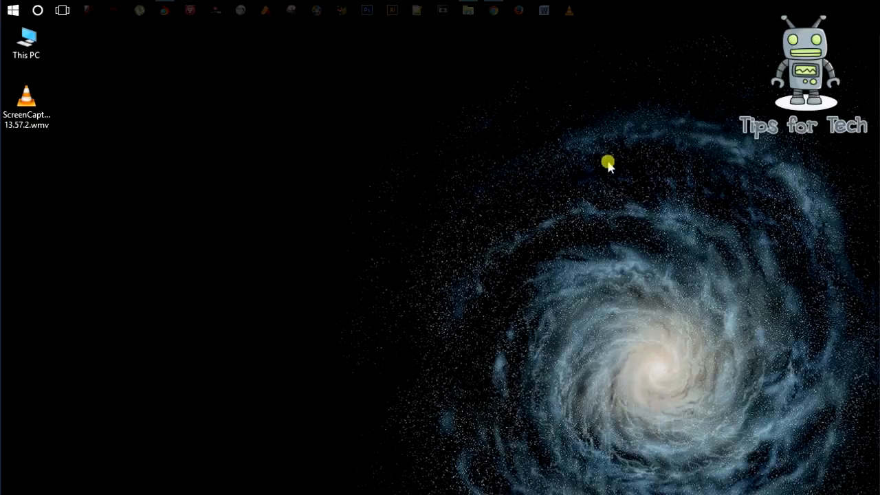
- Run mmc to open an empty management console and fit its window within the screen
key("super+r")
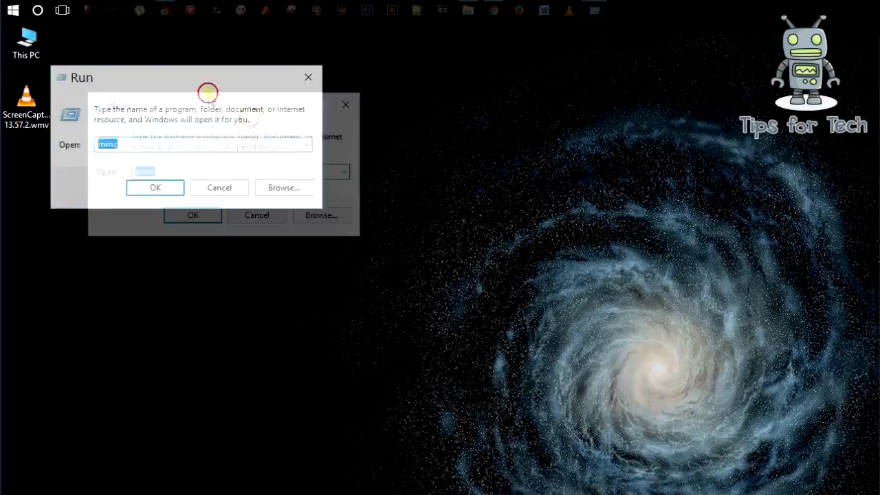
left_click_drag(208, 91, 383, 153)
left_click(332, 220)
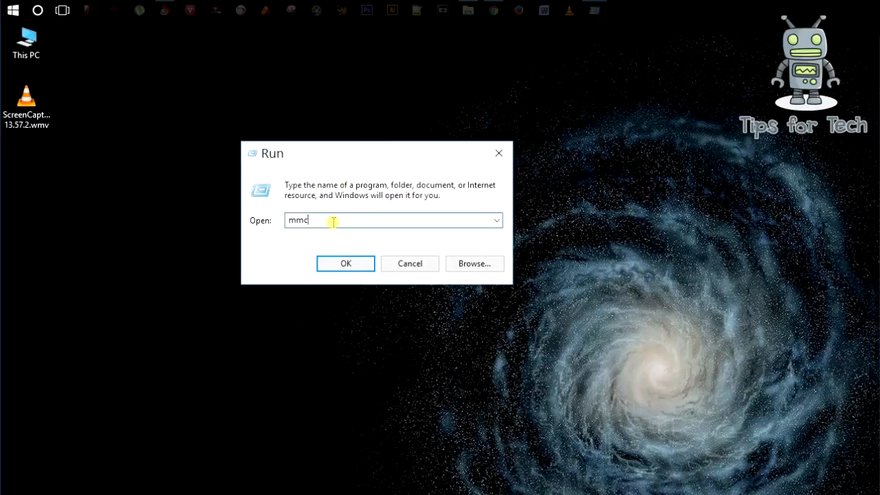
double_click(332, 220)
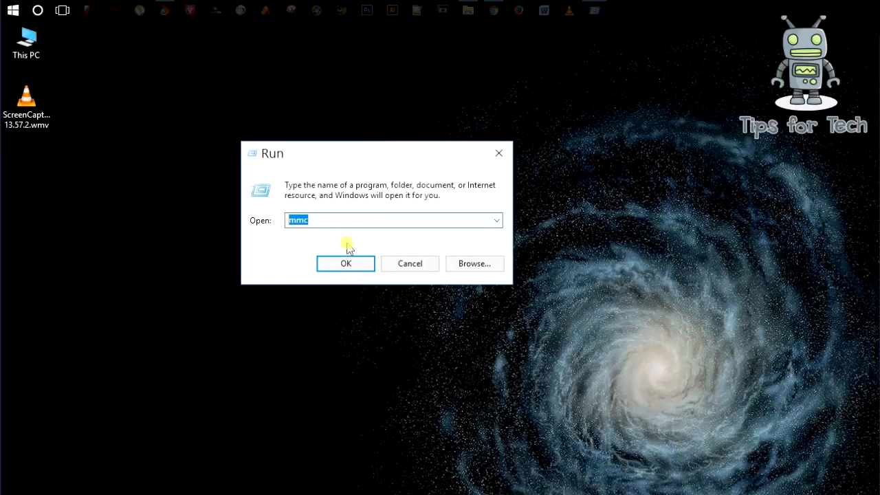
left_click(333, 264)
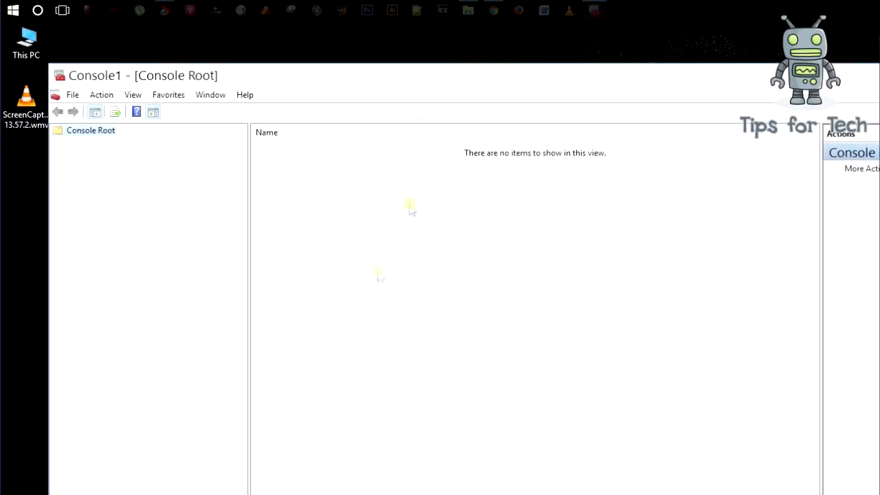
left_click_drag(430, 89, 403, 65)
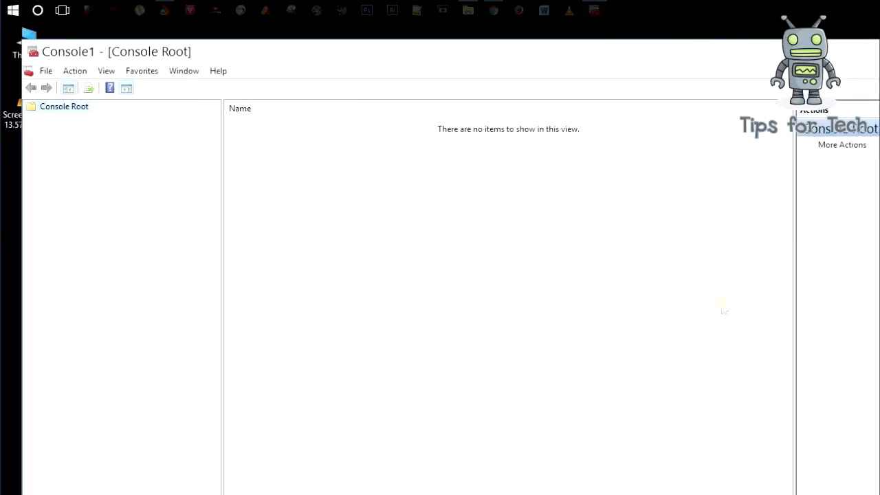
left_click_drag(879, 494, 772, 481)
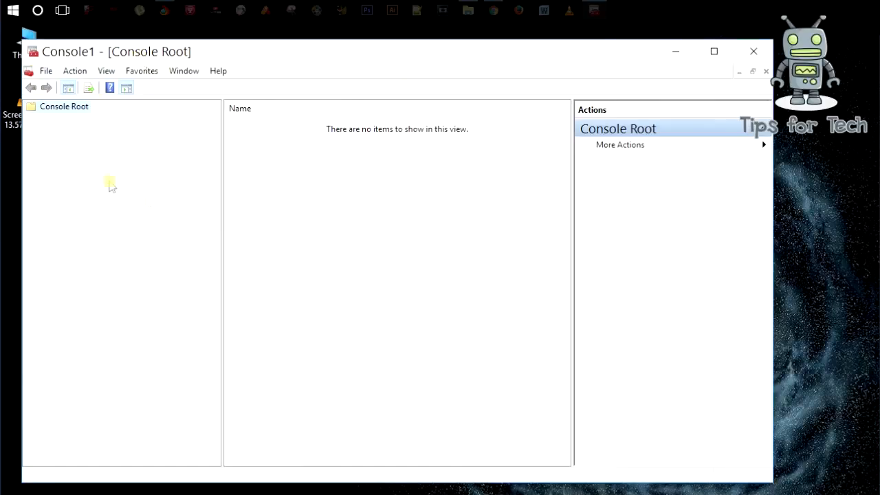
- Try to include the Group Policy Object snap-in in the console
left_click(46, 72)
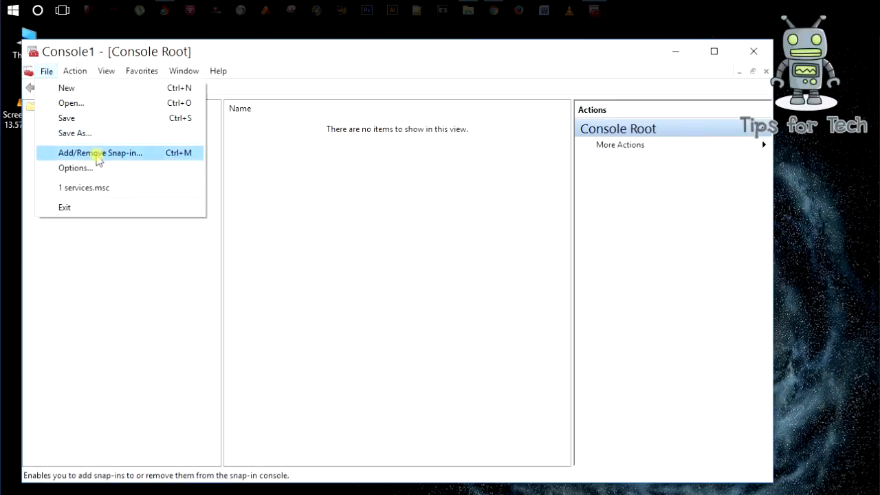
left_click(99, 152)
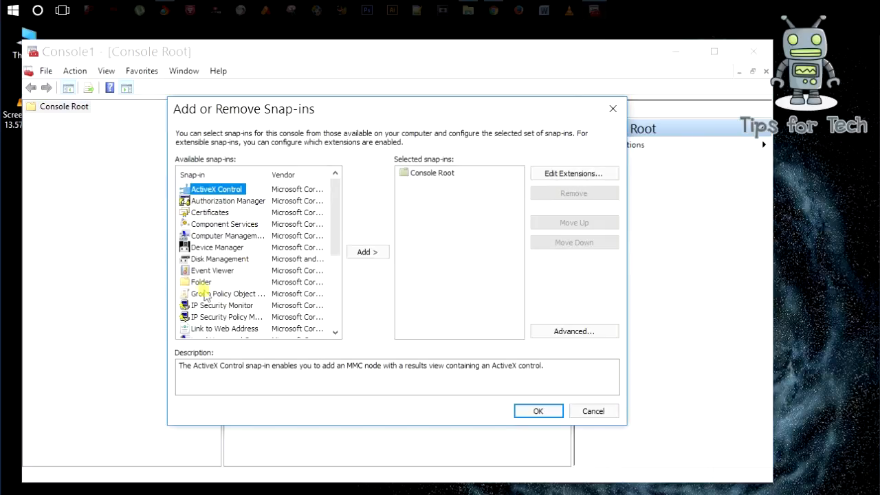
left_click(206, 294)
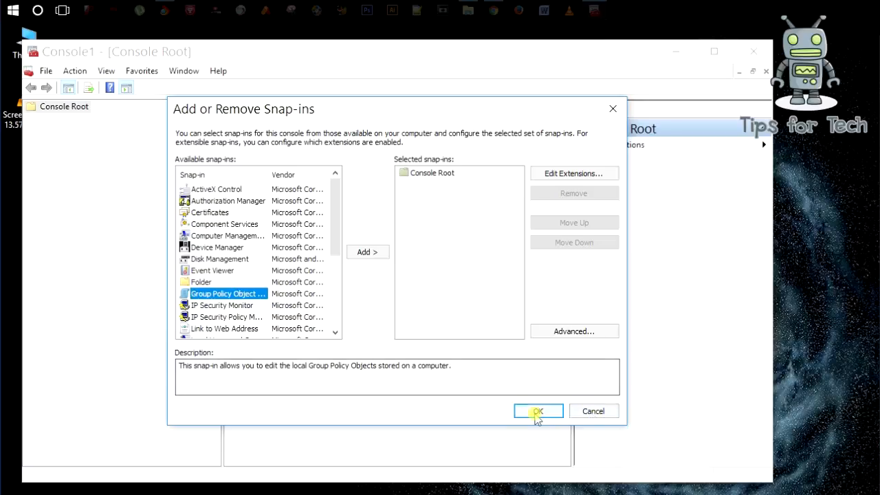
left_click(535, 411)
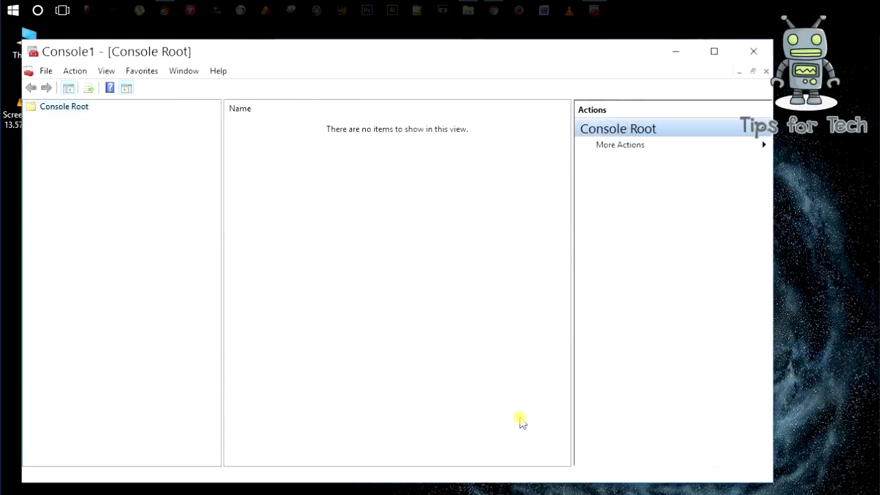
- Add the Group Policy Object snap-in for the Local Computer to the console
left_click(46, 72)
left_click(84, 154)
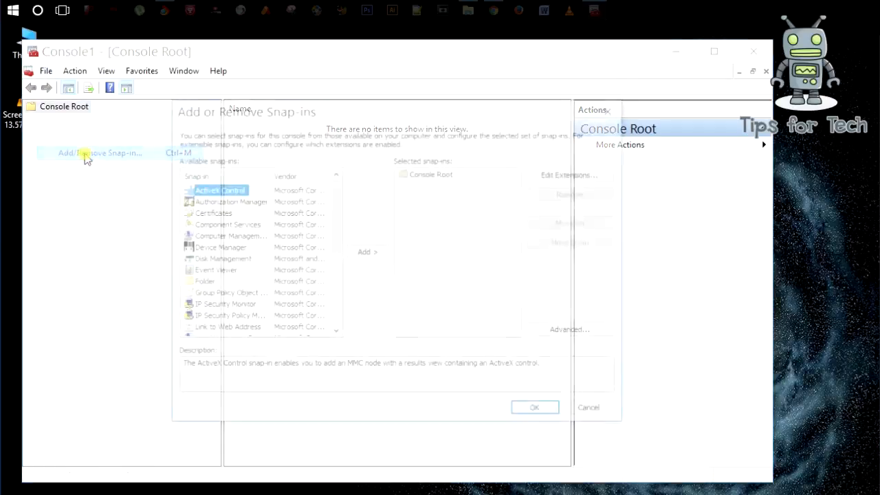
double_click(213, 294)
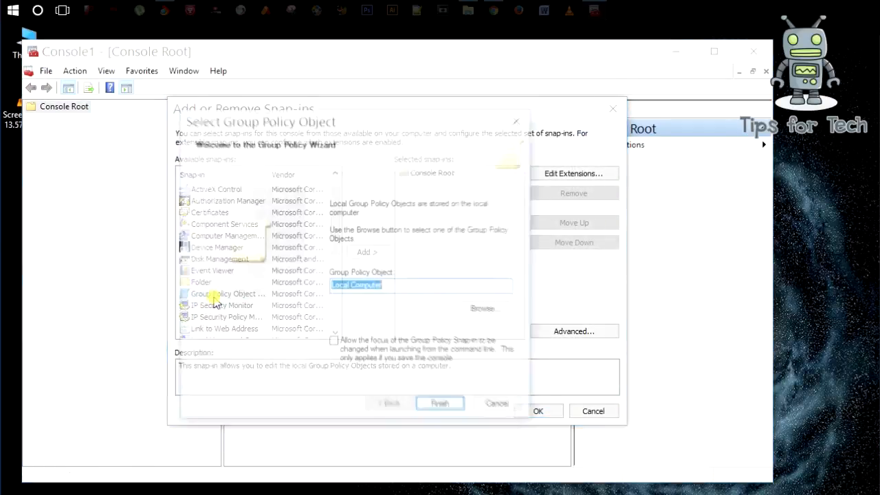
left_click_drag(317, 118, 206, 94)
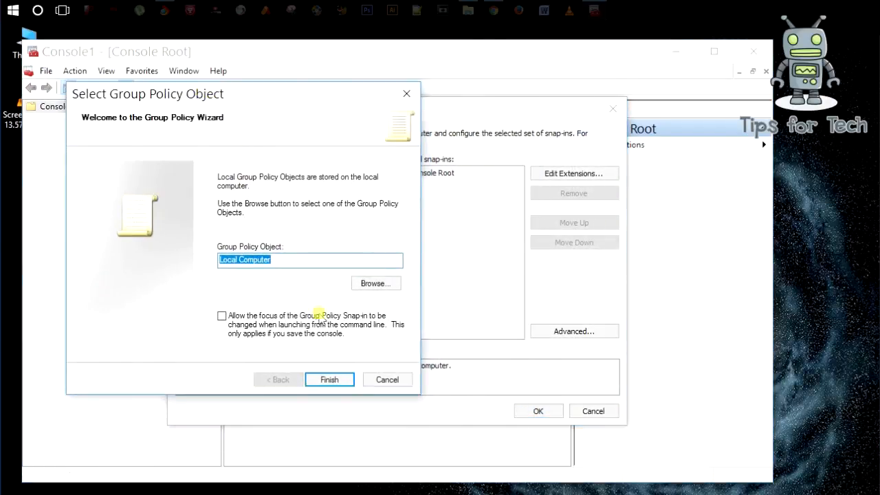
left_click(330, 380)
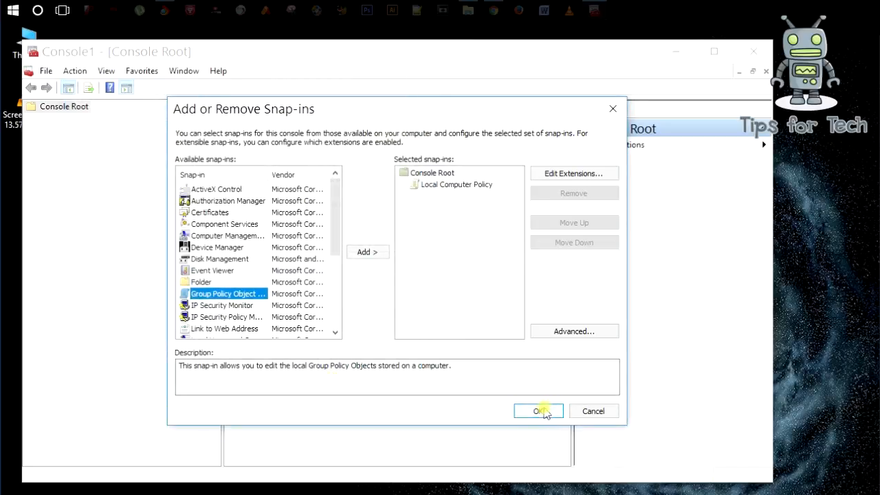
left_click(536, 412)
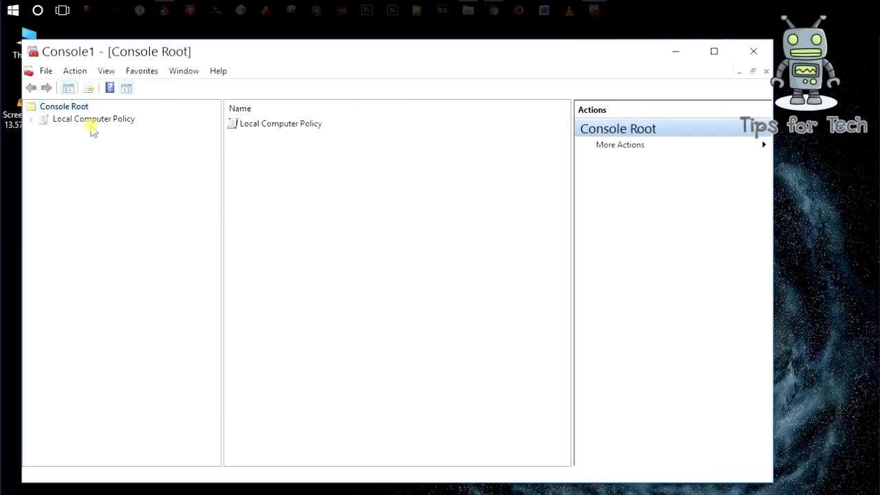
- Expand Local Computer Policy down to the Administrative Templates folder under Computer Configuration, leaving Windows Settings collapsed
double_click(89, 121)
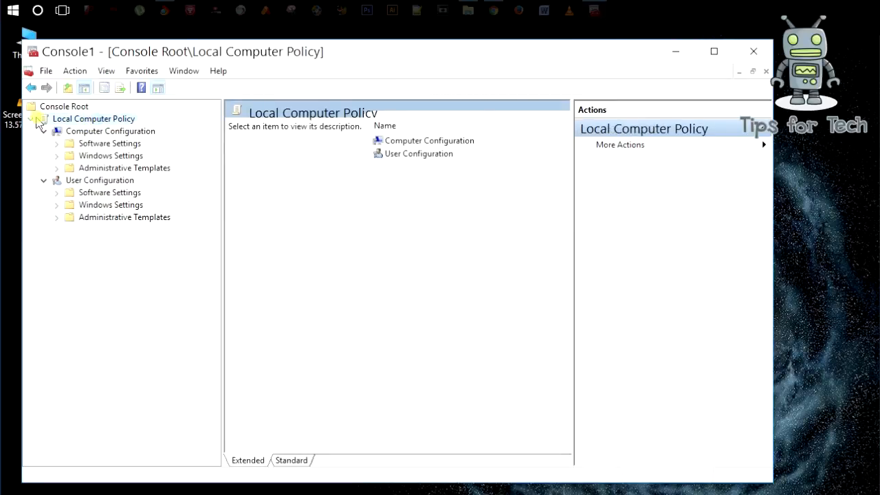
left_click(33, 120)
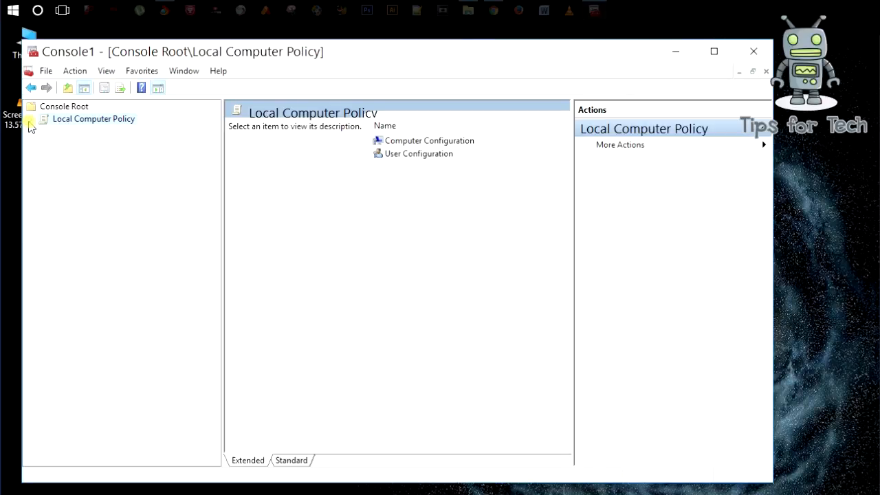
left_click(30, 120)
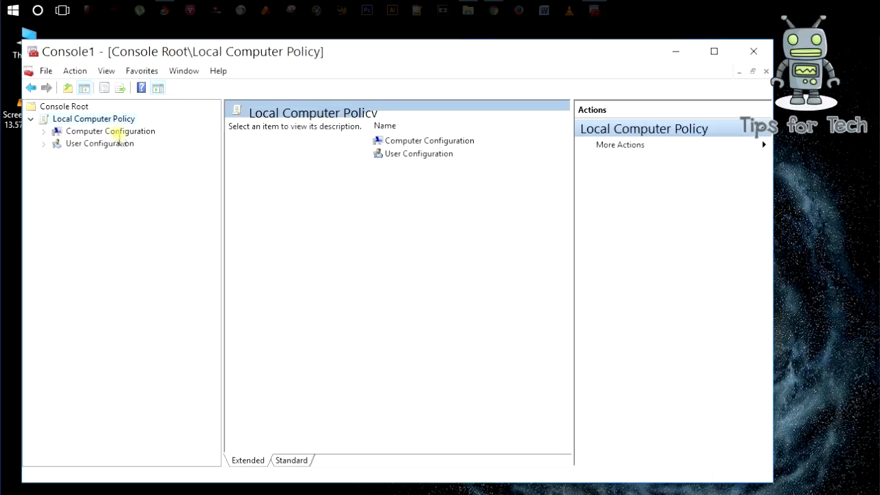
left_click(44, 131)
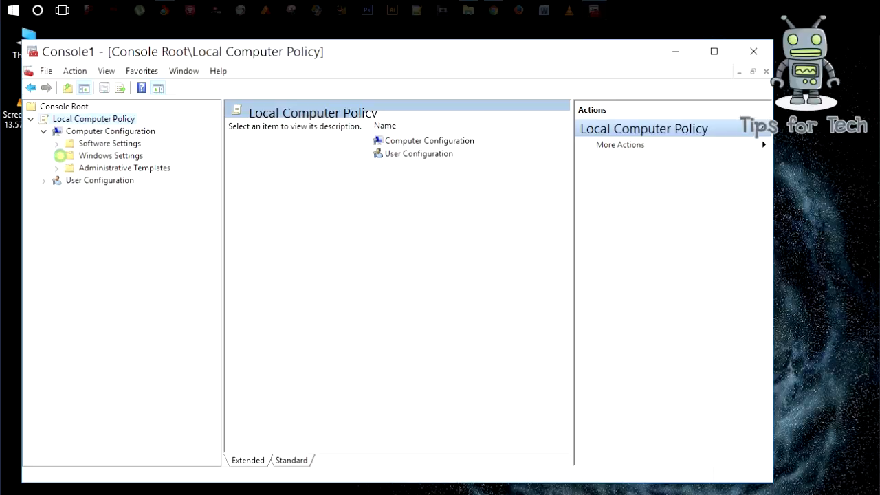
left_click(59, 155)
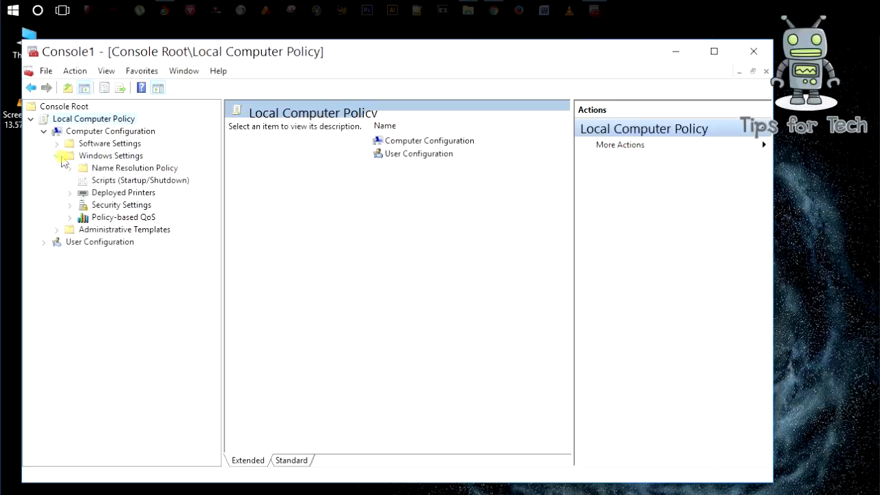
left_click(59, 231)
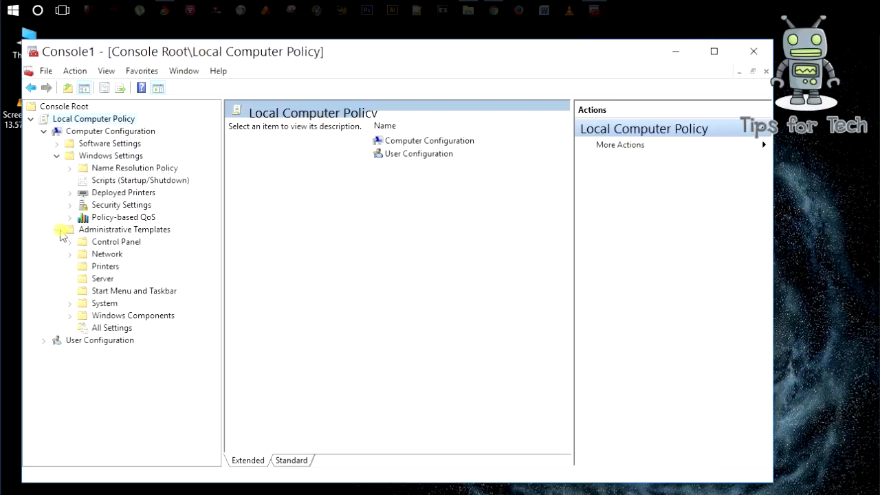
left_click(57, 156)
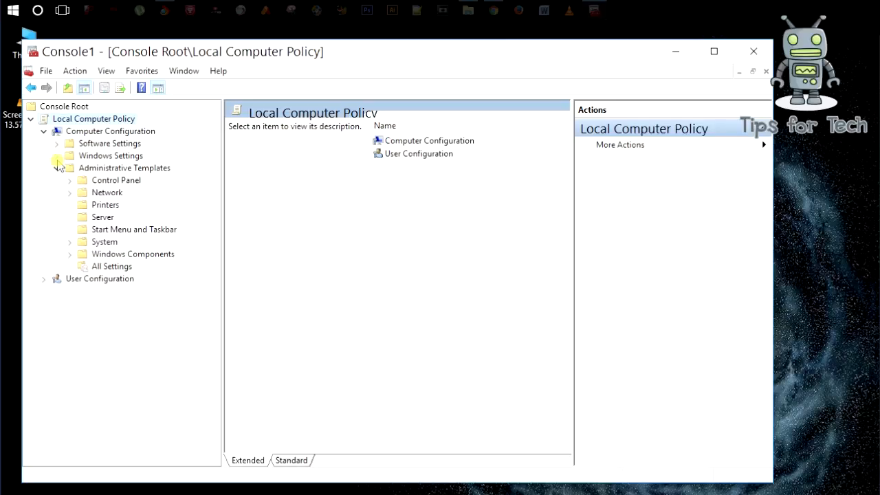
left_click(58, 168)
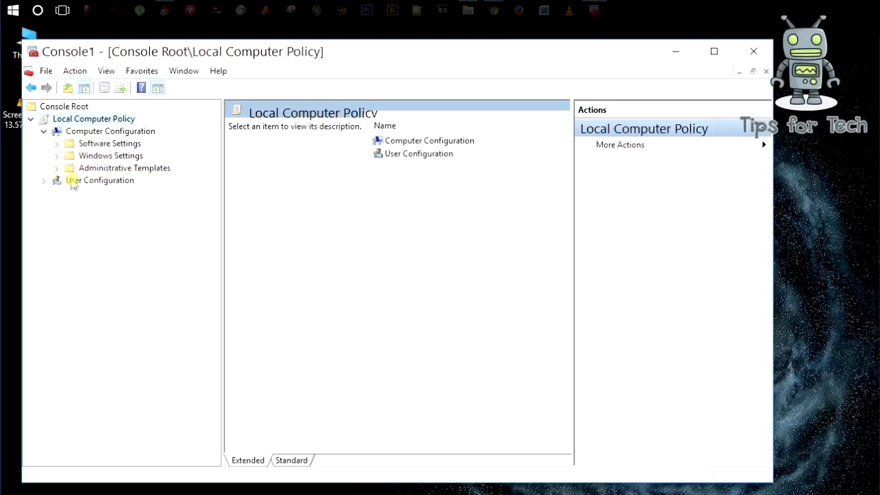
left_click(57, 168)
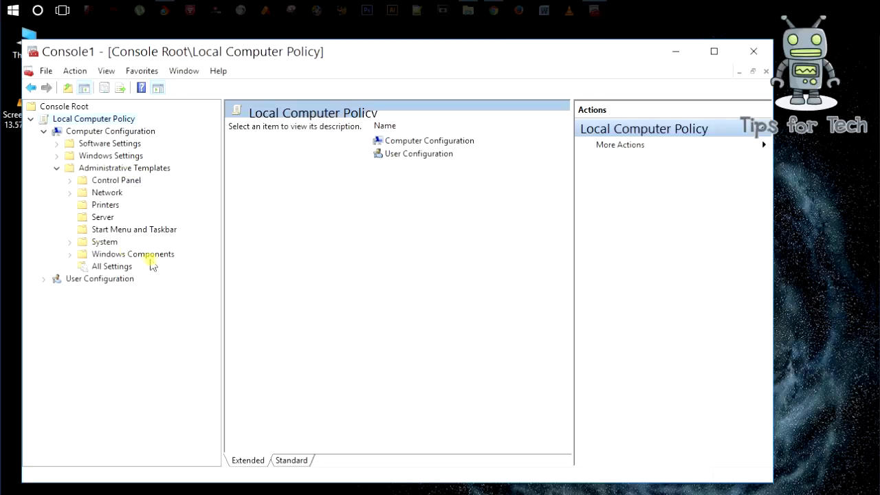
- Show the Windows Update policies under Windows Components and widen the list and console window to reveal the State column
left_click(70, 254)
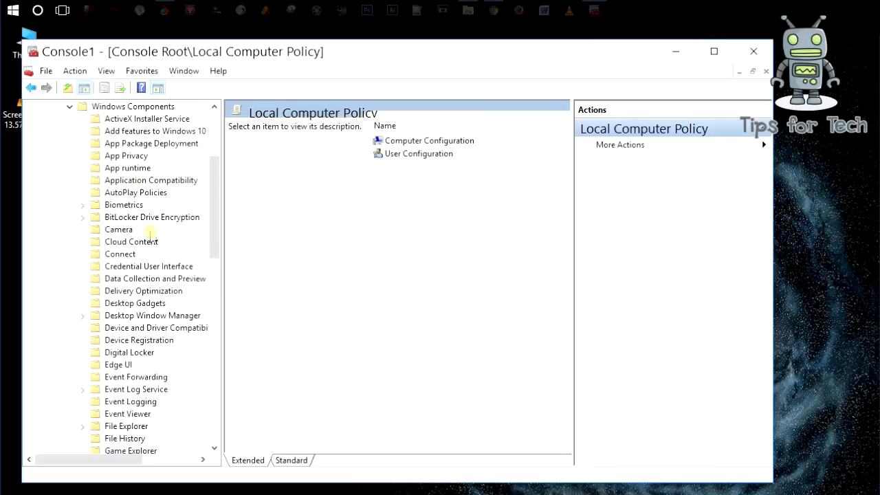
left_click_drag(215, 180, 218, 365)
left_click(122, 402)
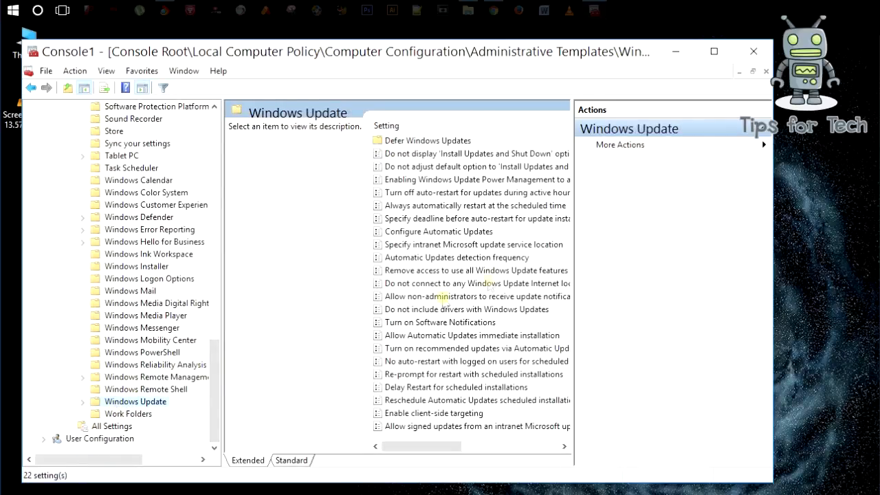
left_click_drag(573, 252, 644, 252)
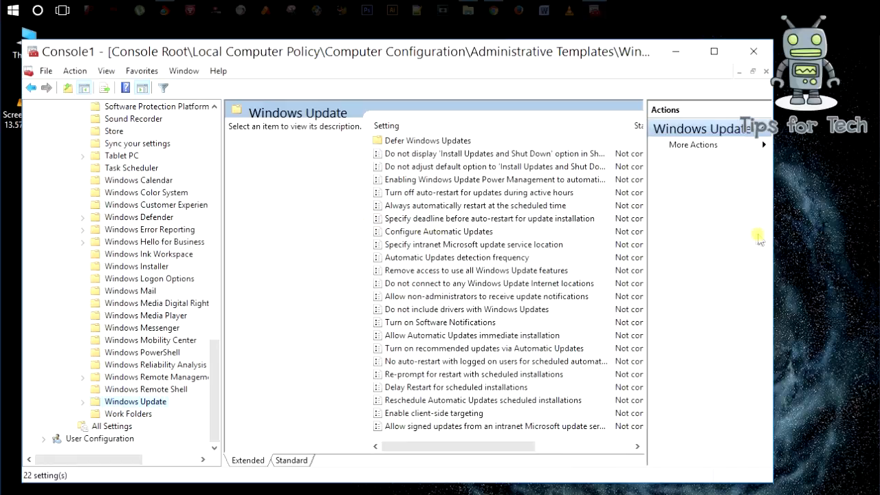
left_click_drag(773, 235, 830, 242)
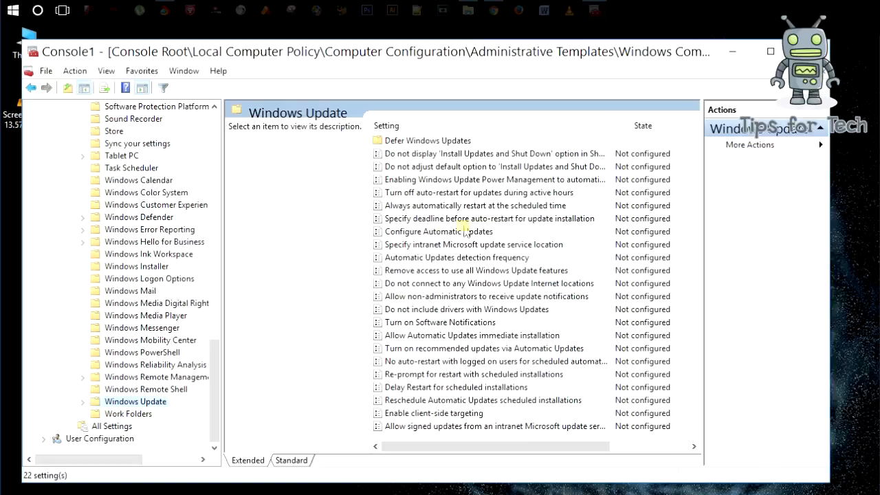
- Enable the Configure Automatic Updates policy with the option 2 - Notify for download and notify for install, and apply it
left_click(424, 234)
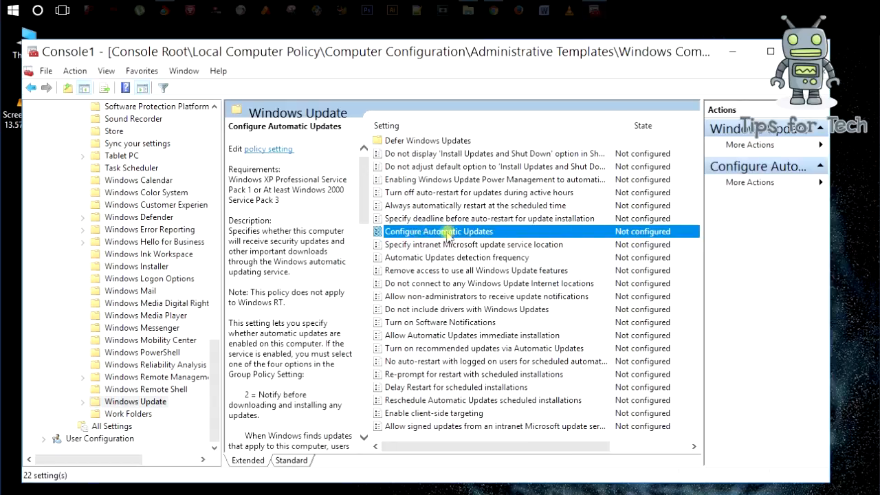
double_click(440, 232)
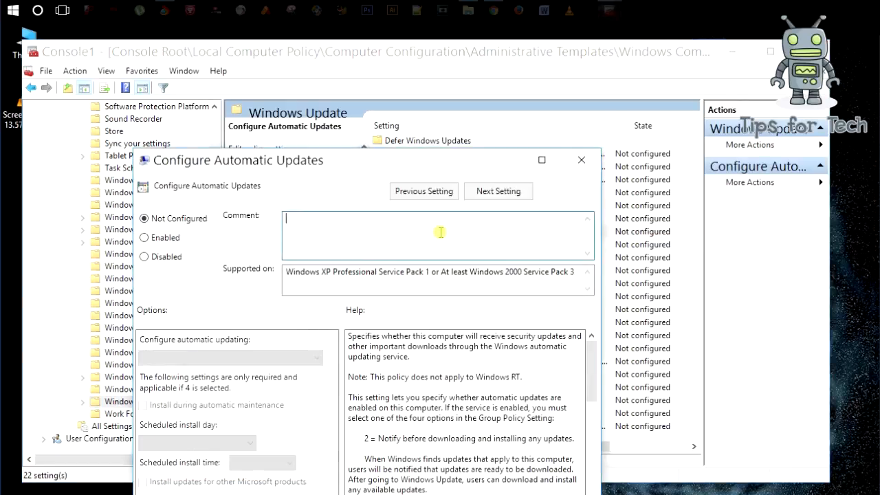
left_click_drag(331, 175, 344, 82)
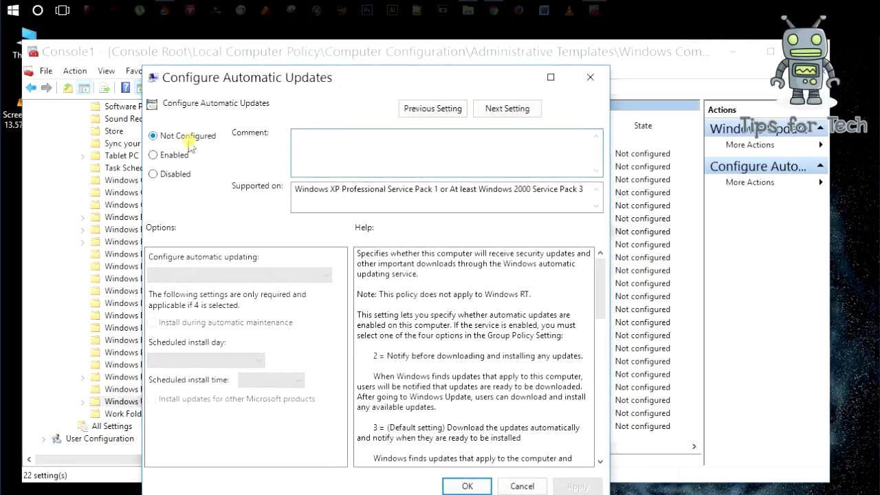
left_click(154, 155)
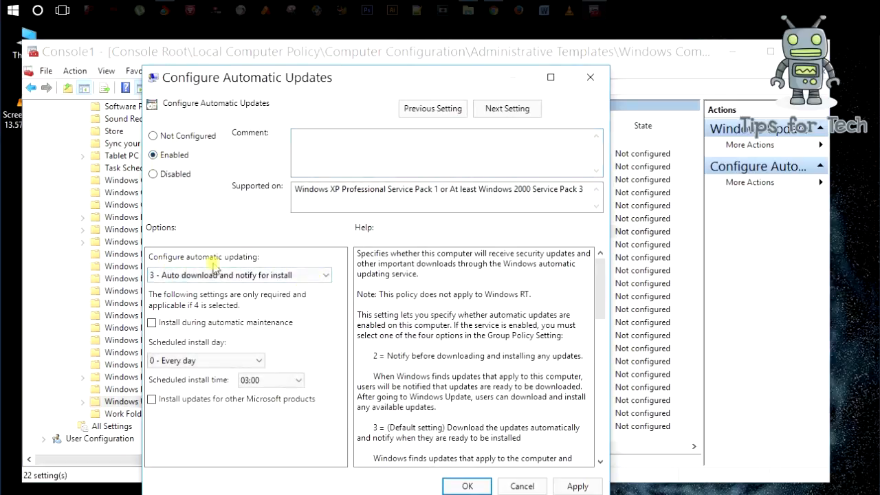
left_click(279, 275)
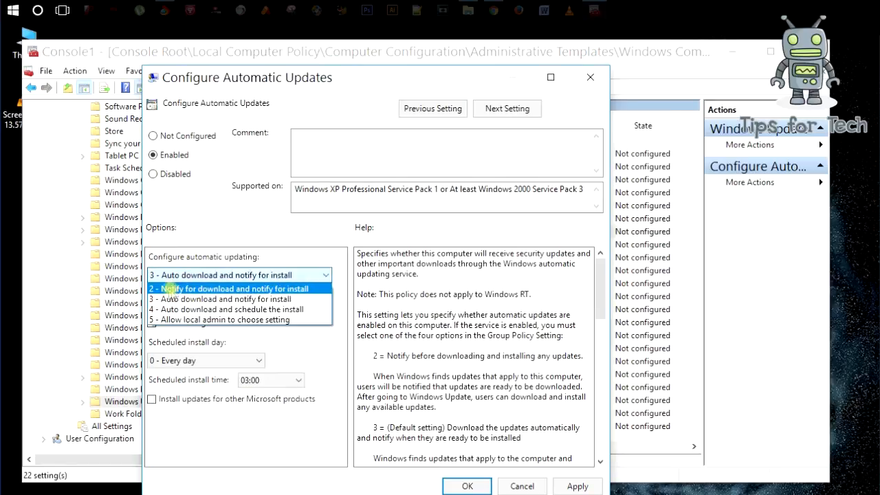
left_click(254, 290)
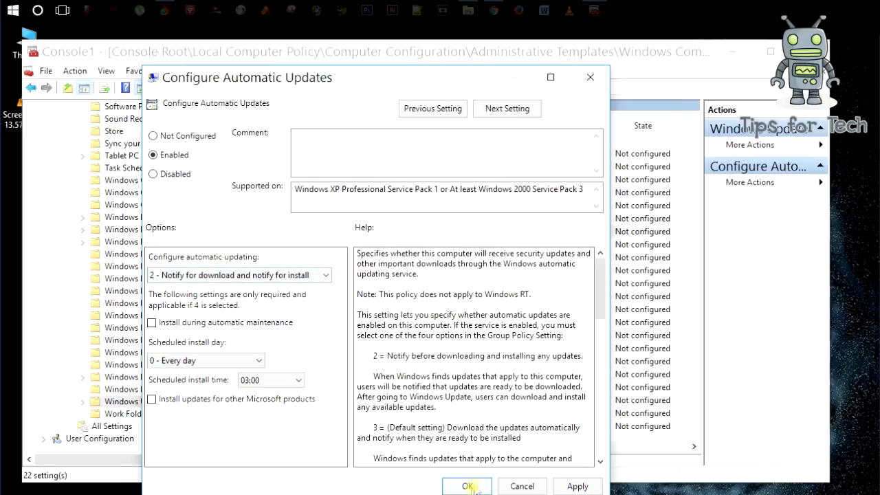
left_click(578, 486)
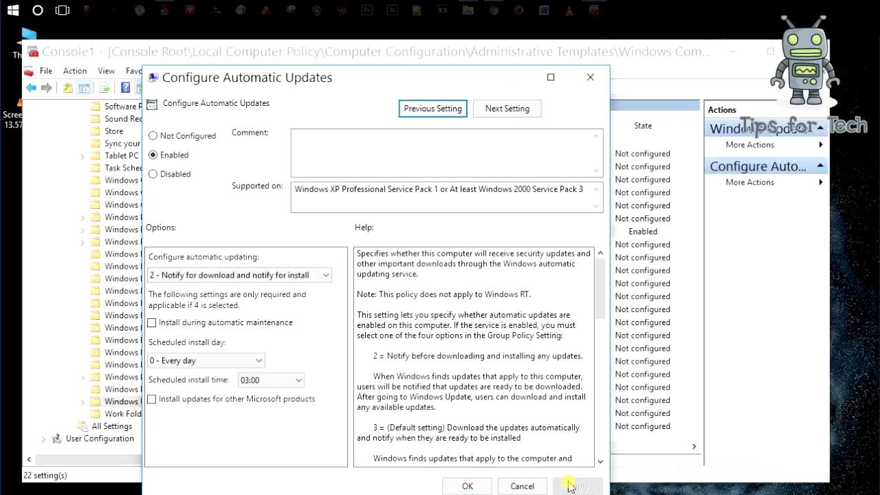
left_click(467, 486)
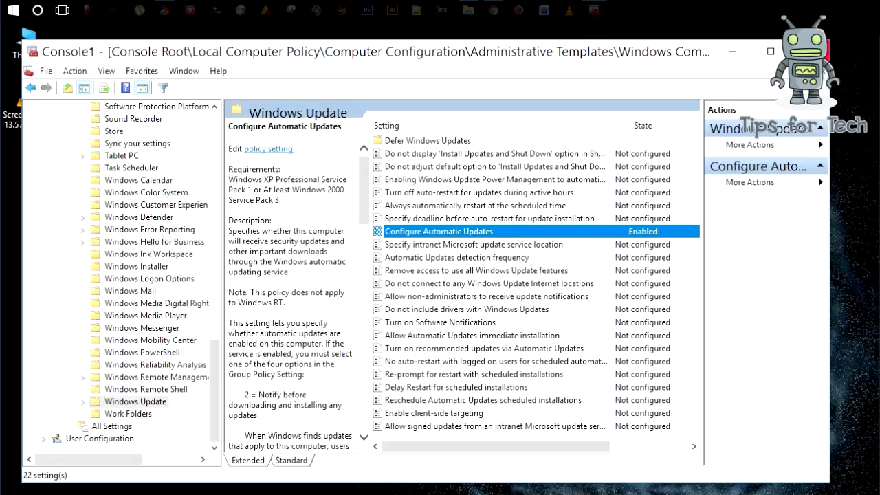
- Close the management console without saving its settings to Console1
left_click(814, 52)
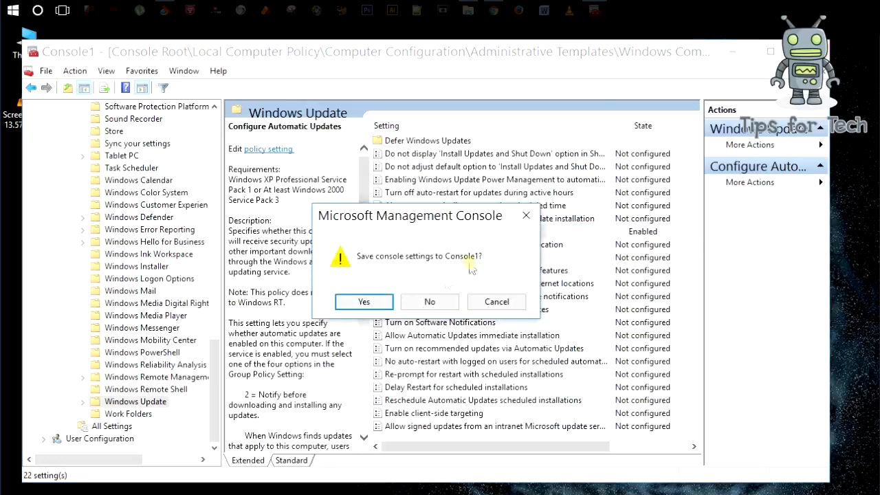
left_click(433, 307)
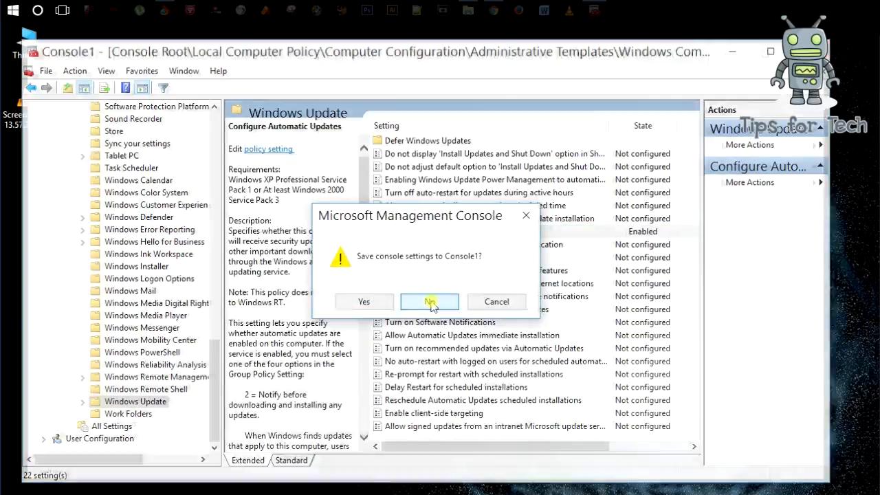